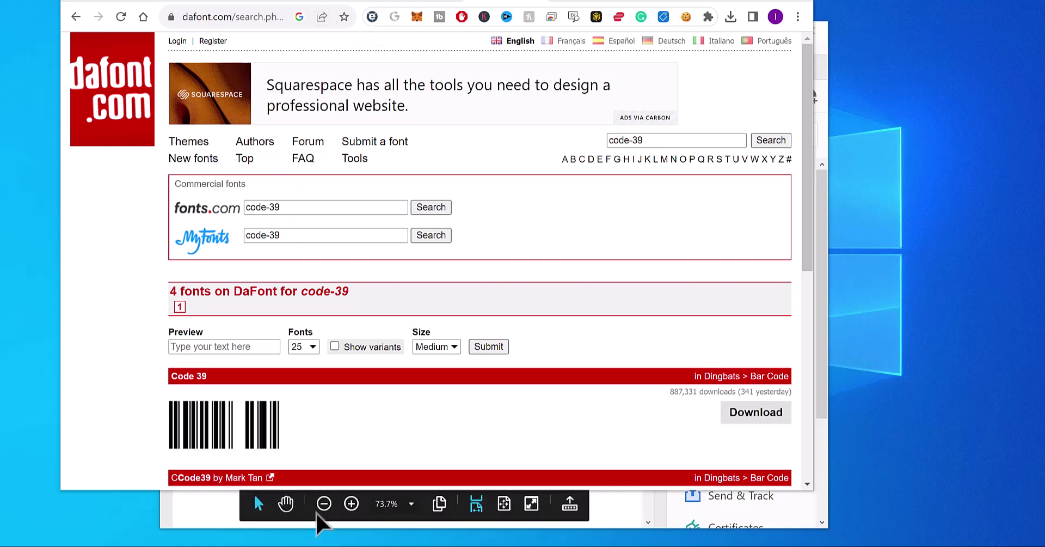
Step: Look over the sample invoice PDF in Acrobat and return to the dafont page in the browser
left_click(224, 511)
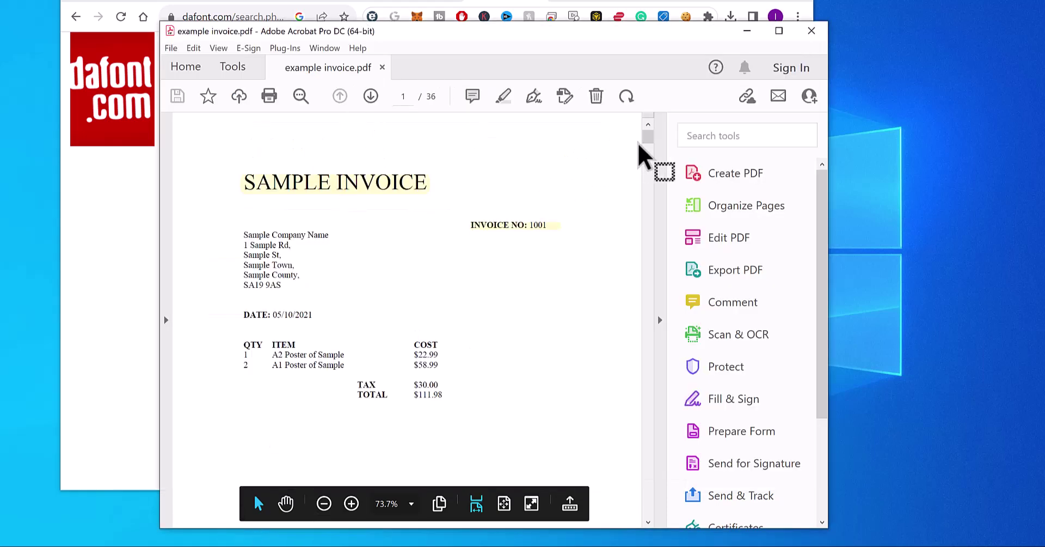
mouse_move(648, 140)
left_mouse_down()
mouse_move(646, 163)
mouse_move(648, 127)
left_mouse_up()
left_click(669, 7)
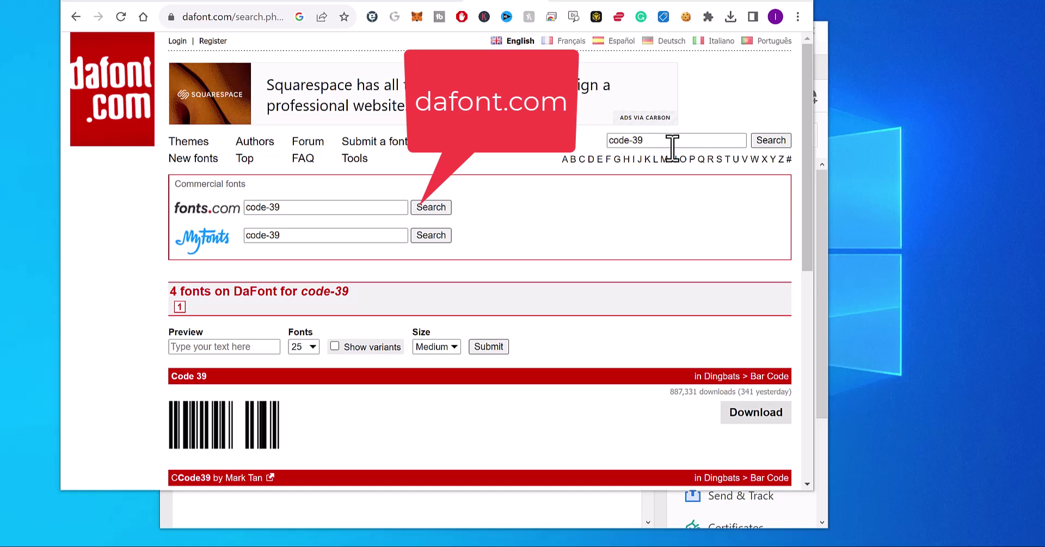
Step: Search dafont for code-39 and download the first result, the Code 39 font
left_click(771, 140)
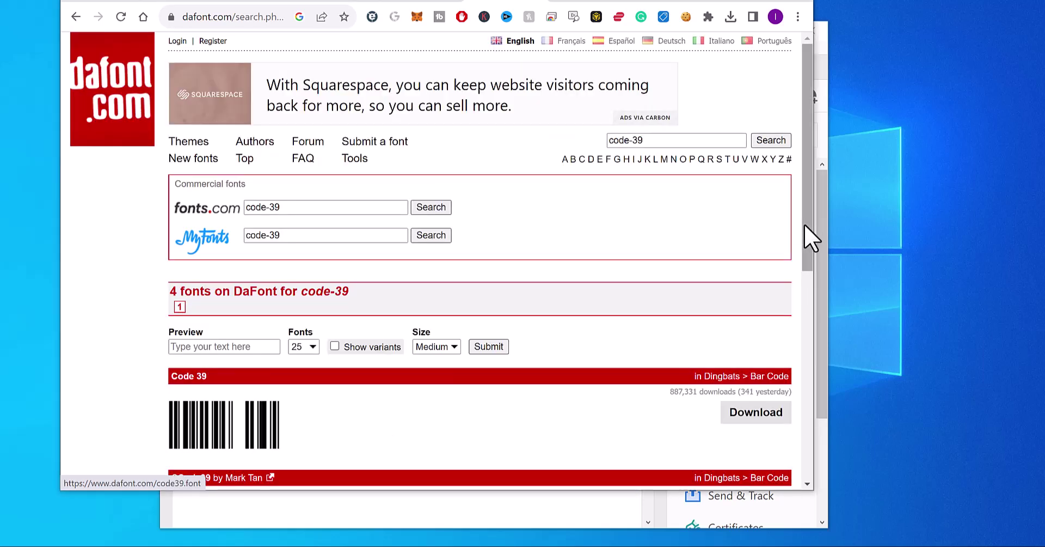
scroll(798, 310, "down", 2)
scroll(794, 354, "down", 4)
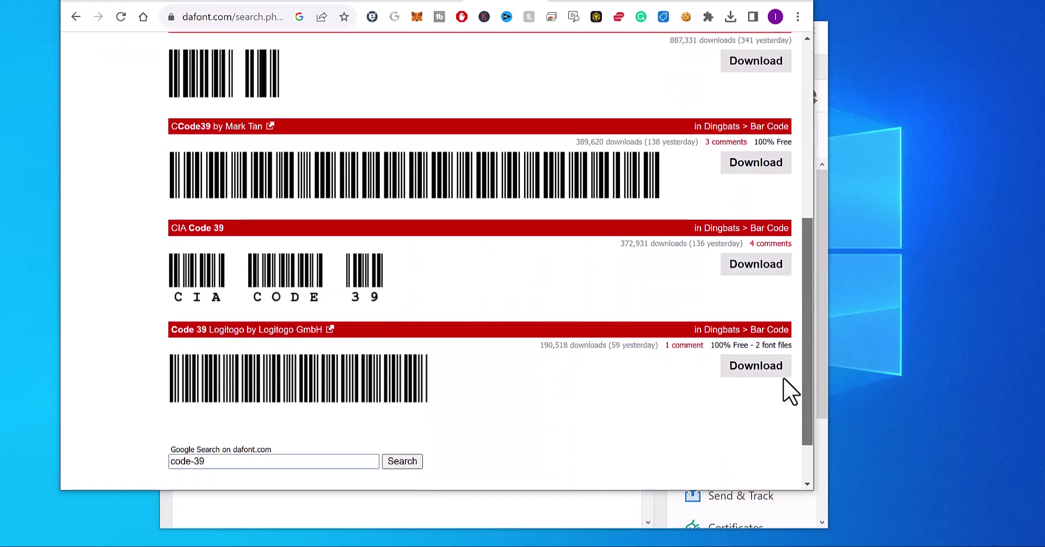
scroll(789, 326, "up", 4)
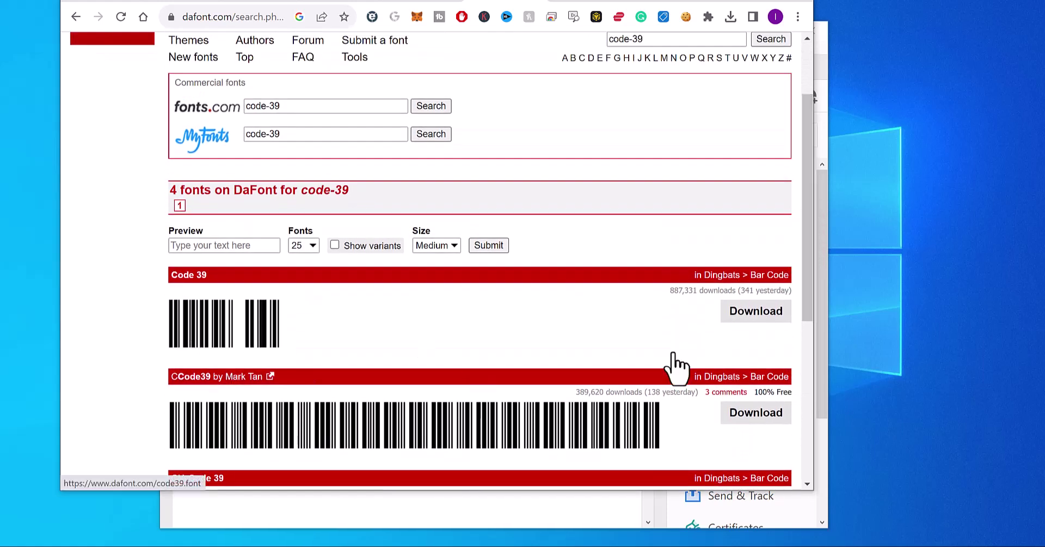
left_click(758, 313)
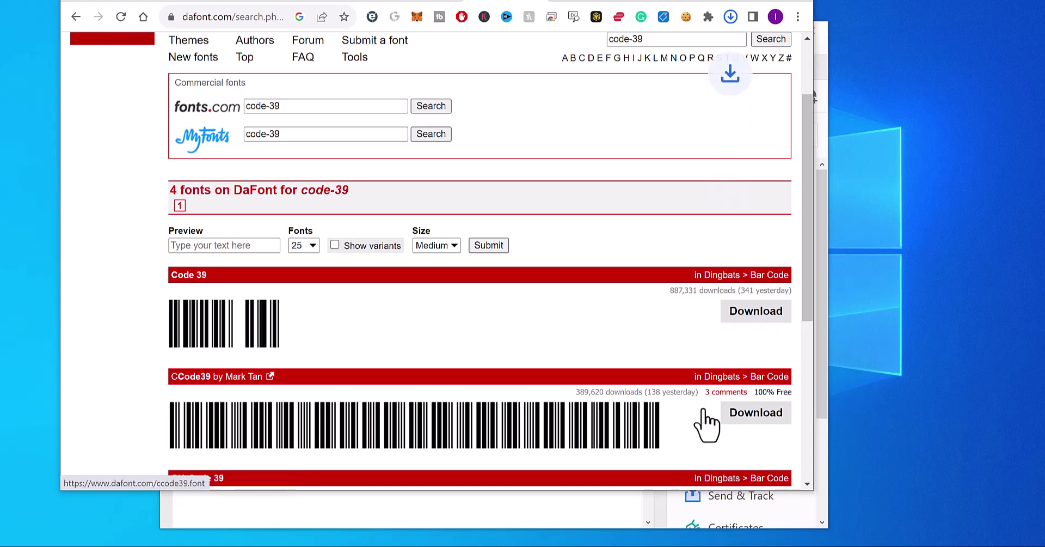
Step: Open the downloaded code39.zip and install the Code39r.ttf font it contains
left_click(574, 57)
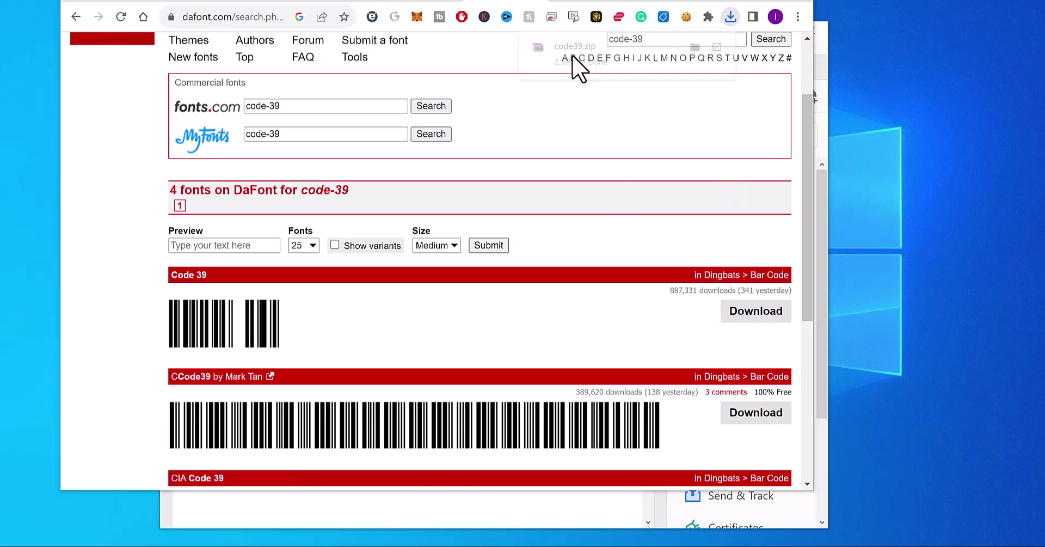
left_click(166, 297)
double_click(163, 294)
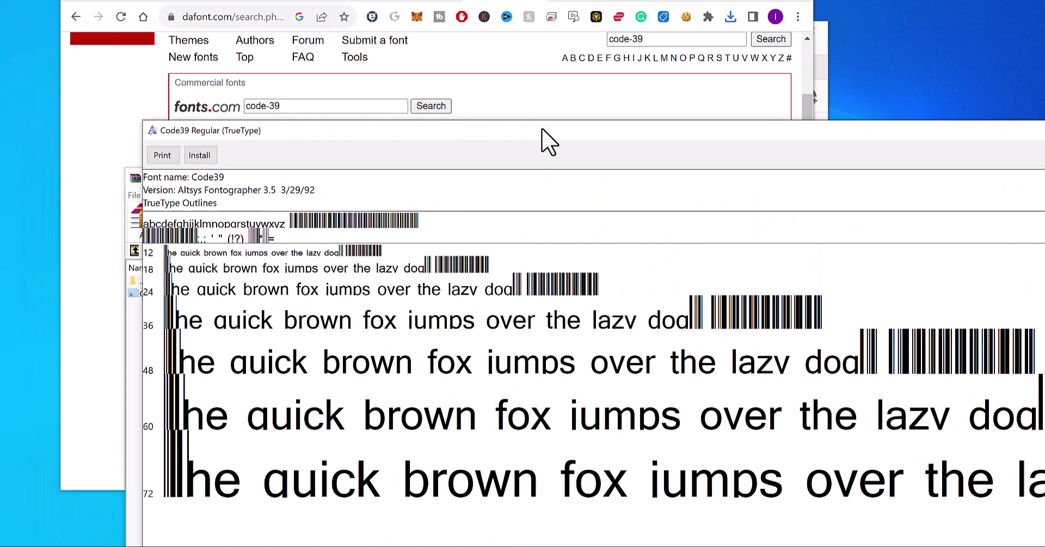
left_click_drag(548, 140, 567, 93)
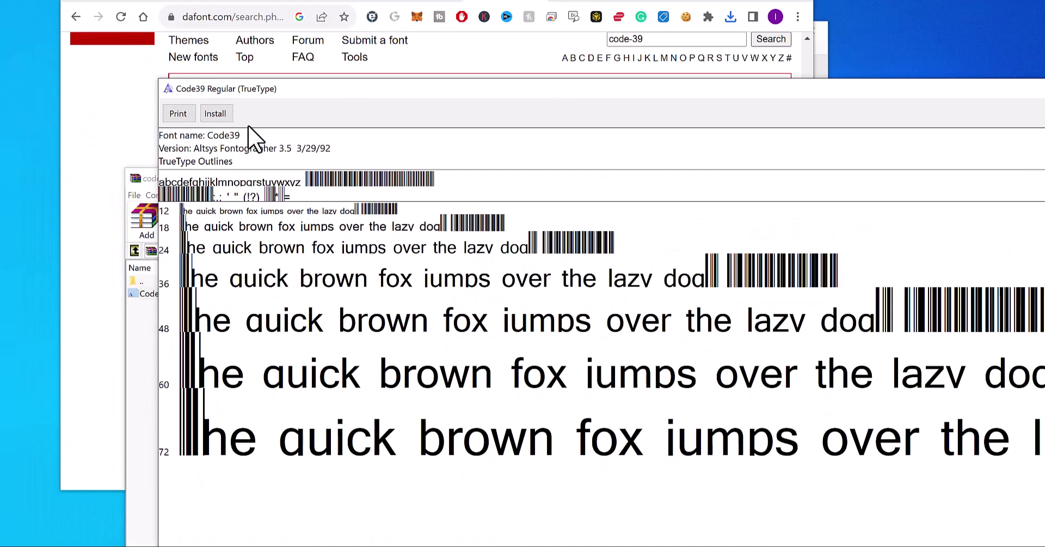
left_click(216, 113)
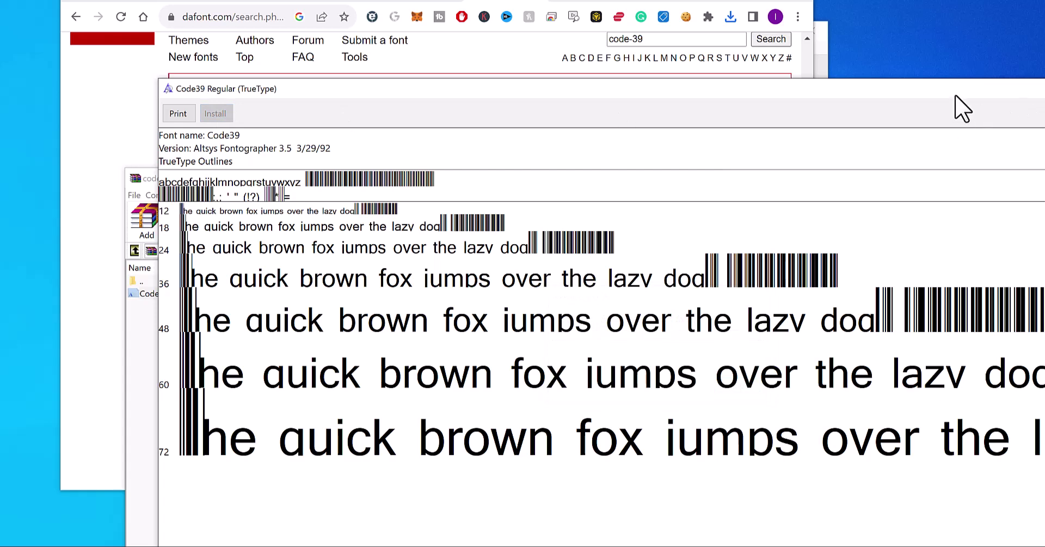
Step: Close the font preview, dismiss the WinRAR licence notice and close the archive window
left_click_drag(959, 90, 617, 107)
left_click(797, 105)
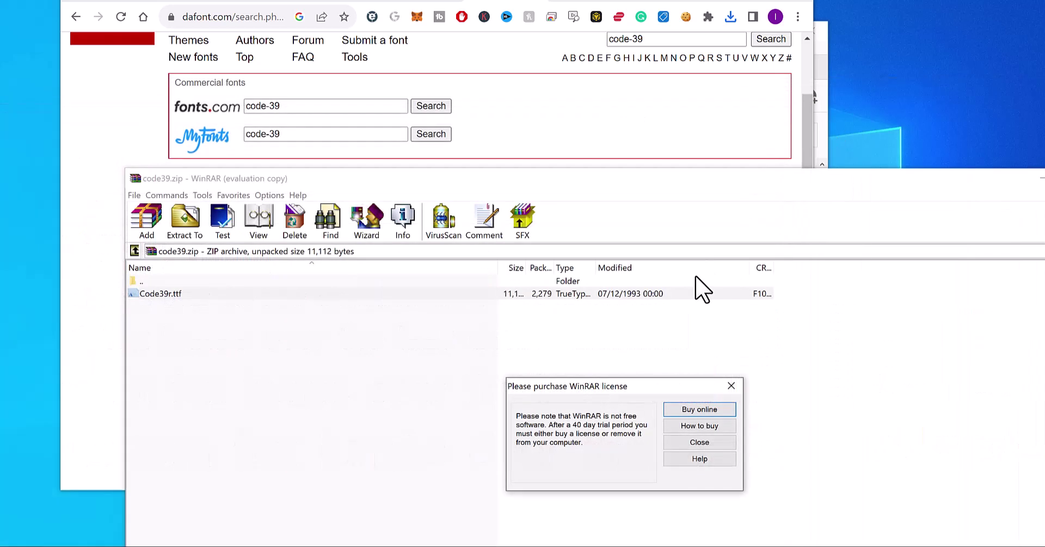
left_click(699, 442)
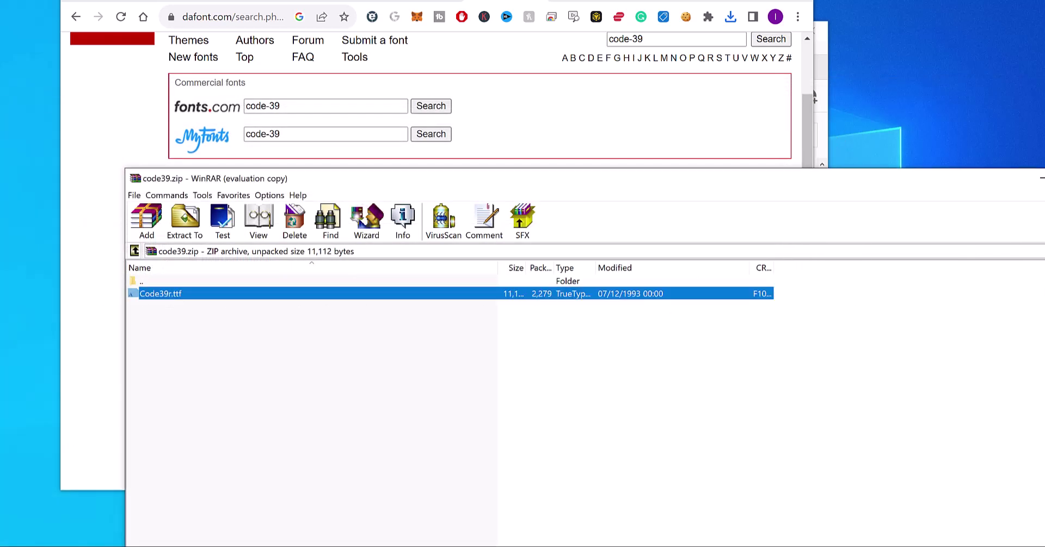
key("alt+F4")
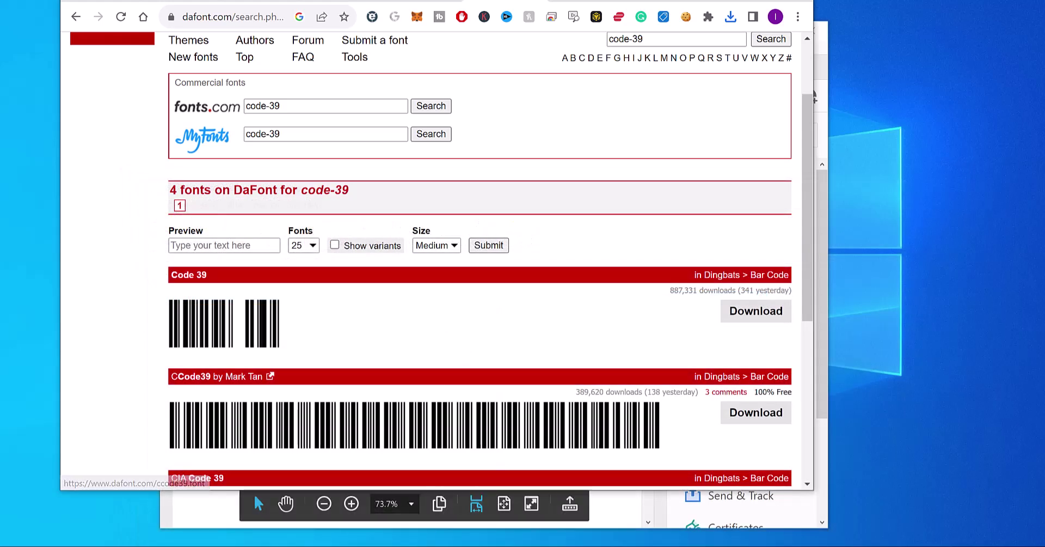
Step: Switch to Acrobat and open the Page Numberer plug-in for example invoice.pdf
left_click(629, 525)
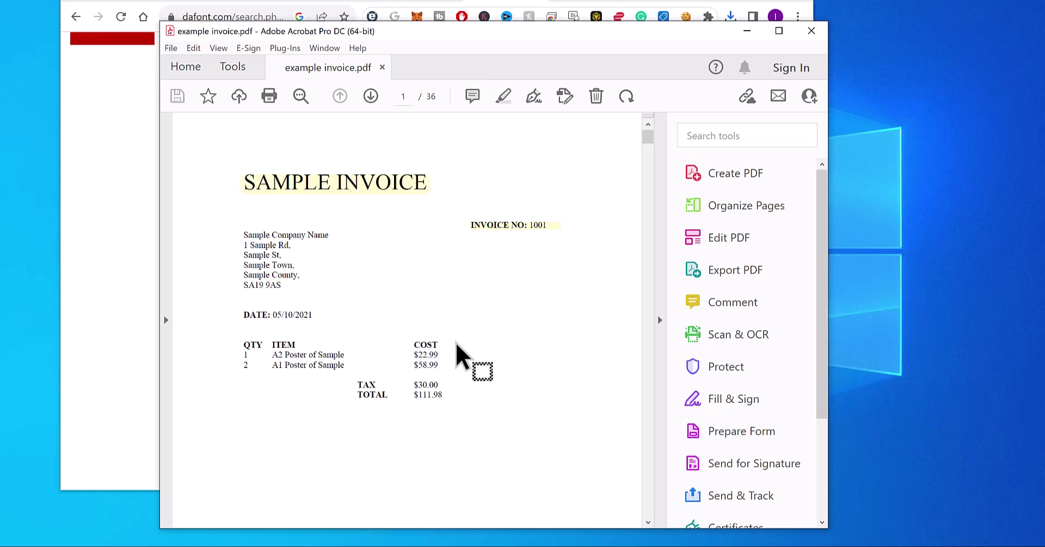
left_click(288, 49)
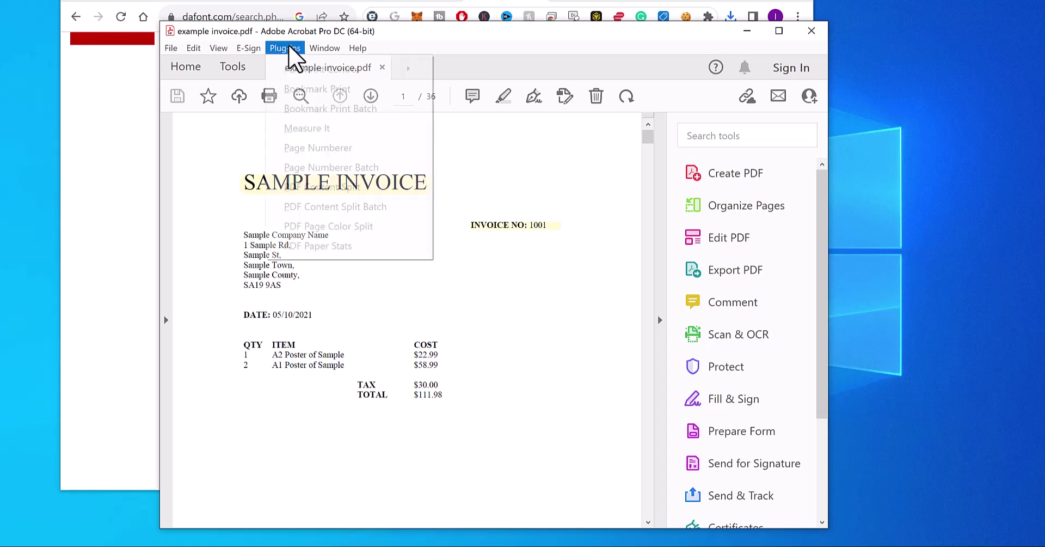
left_click(322, 148)
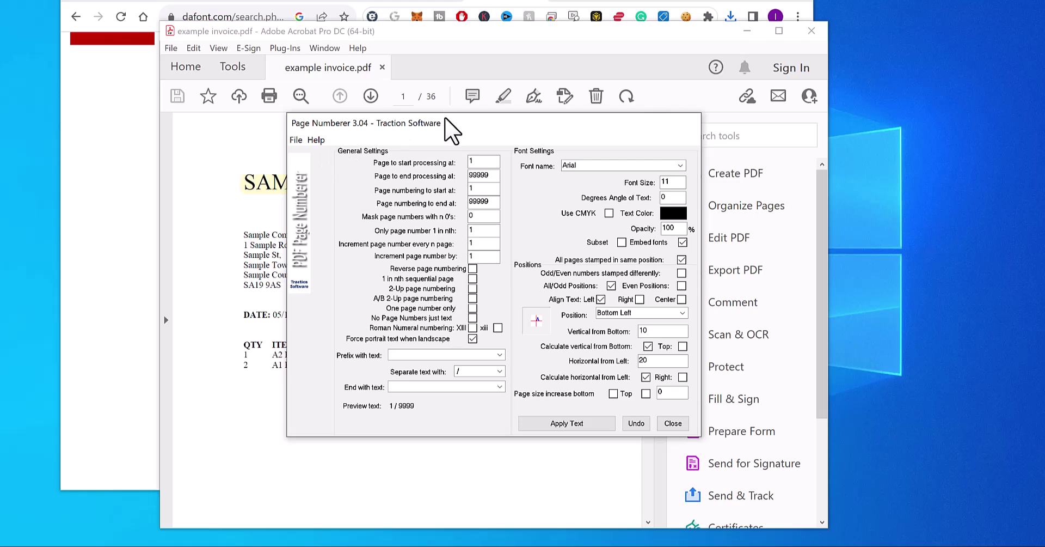
left_click_drag(450, 129, 383, 126)
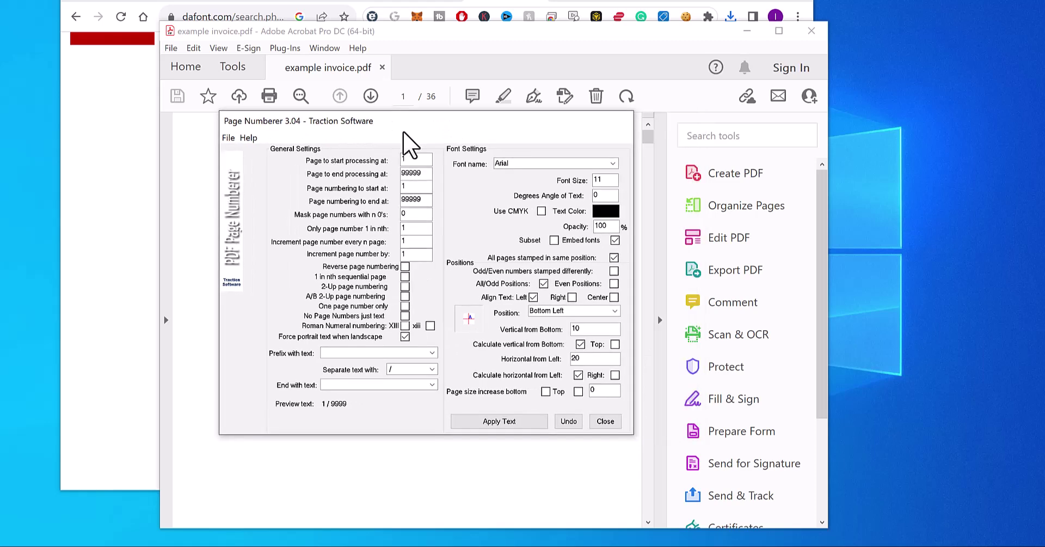
Step: Set the page number font to barcod39 with a font size of 35
left_click(613, 164)
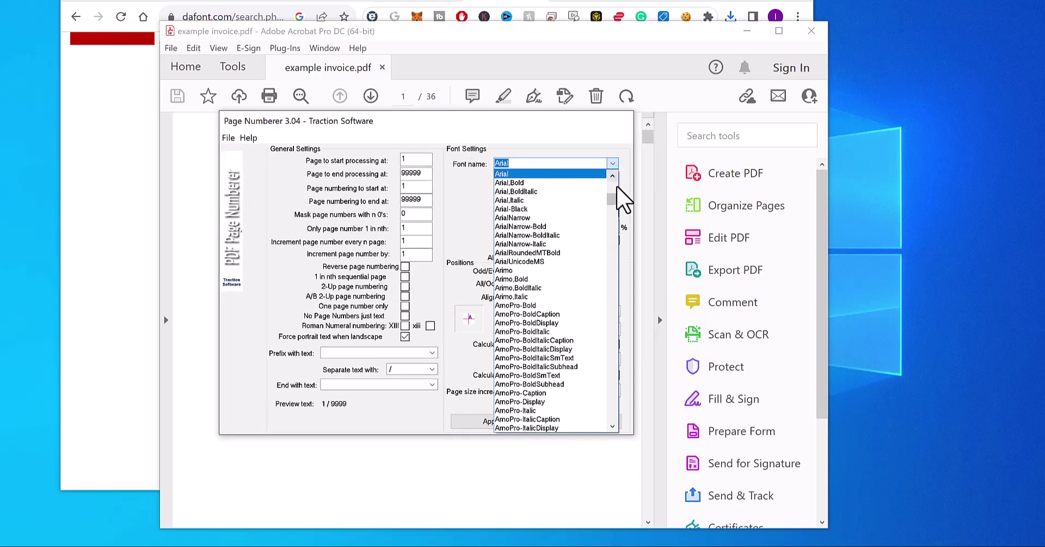
left_click(614, 209)
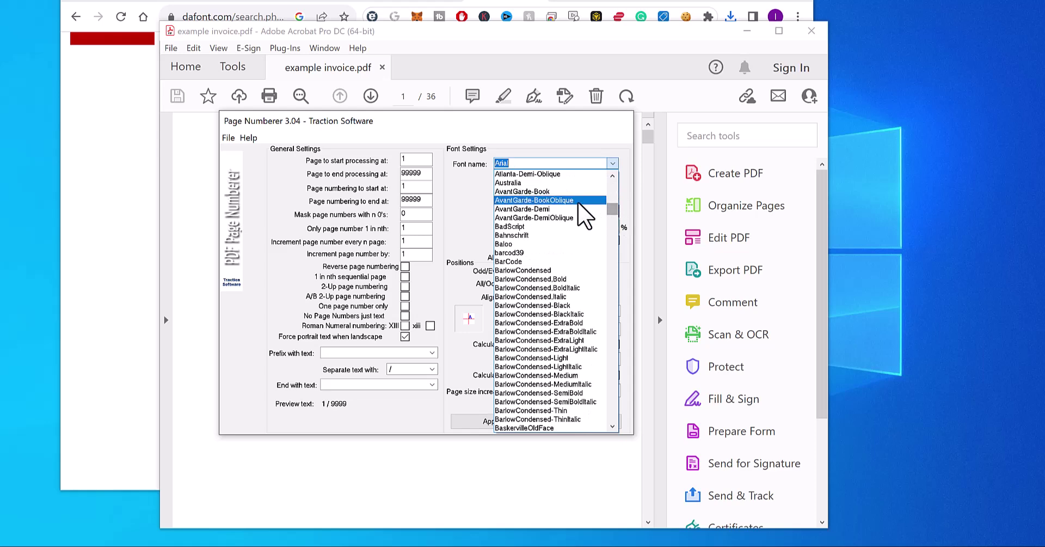
left_click(552, 254)
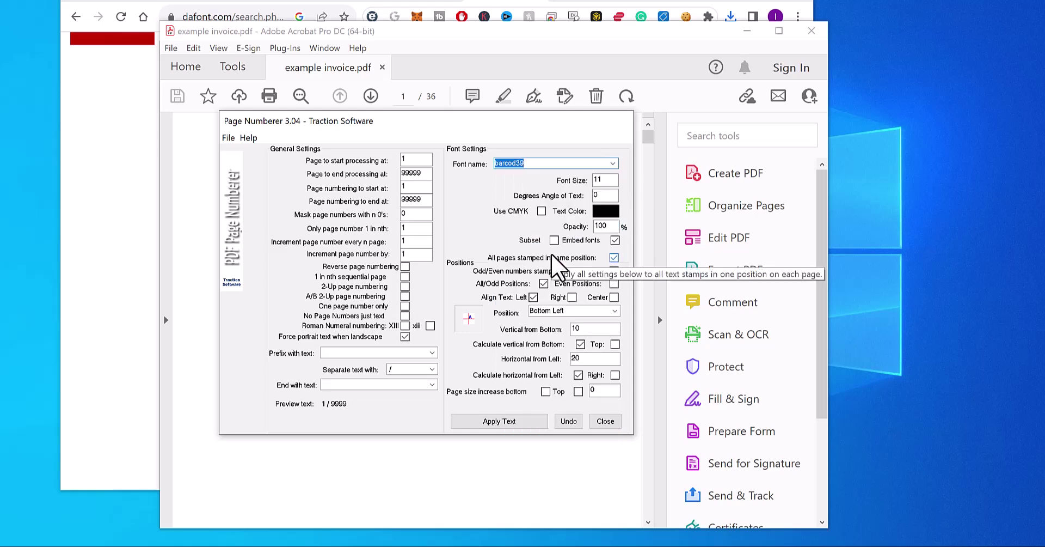
double_click(610, 179)
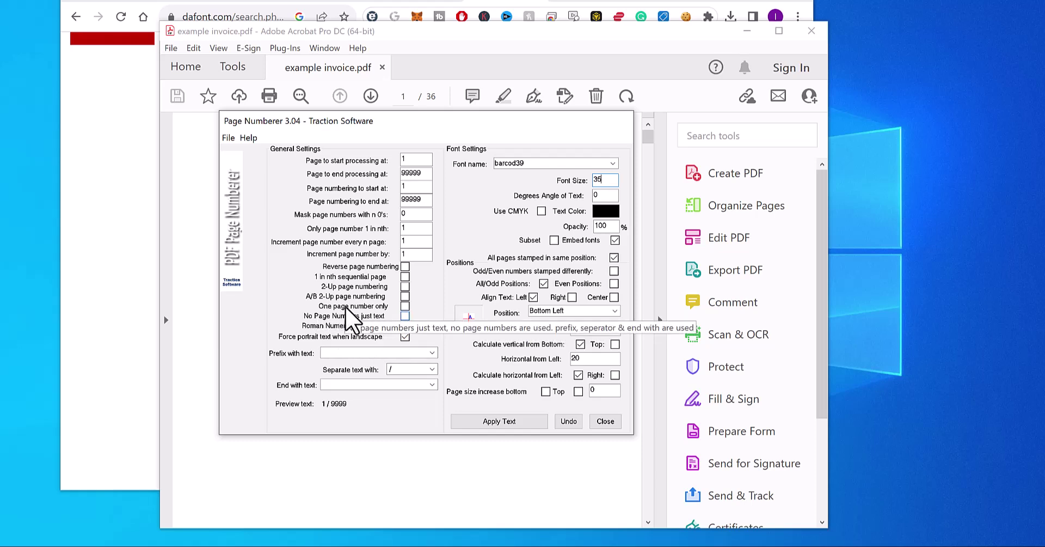
Step: Enable one page number only, clear the separator text and mask the page numbers with 6 zeros
left_click(405, 306)
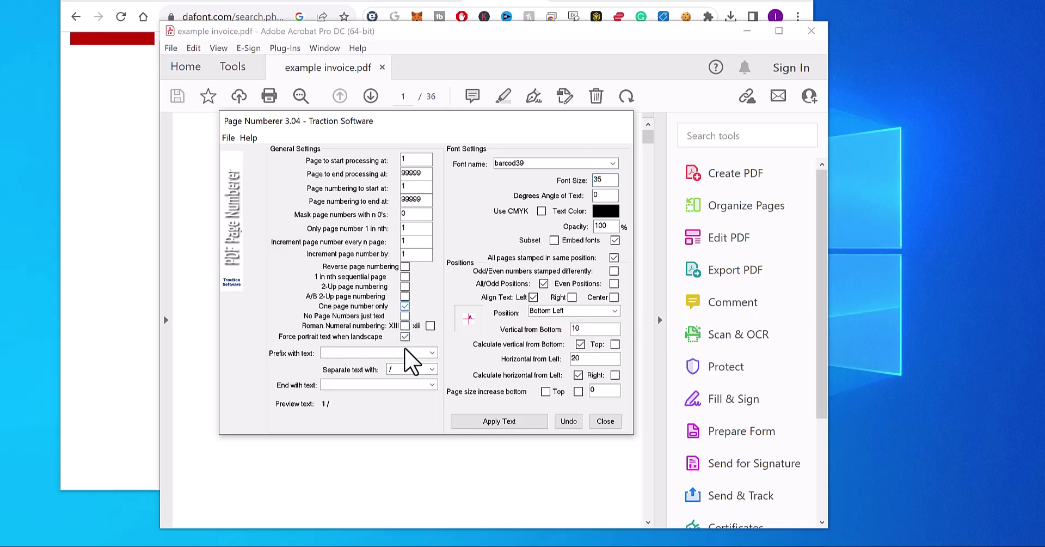
left_click(408, 369)
key("BackSpace")
left_click_drag(421, 215, 396, 215)
type("6")
Step: Prefix the page numbers with 44 and apply the barcode text to the PDF pages
left_click(353, 353)
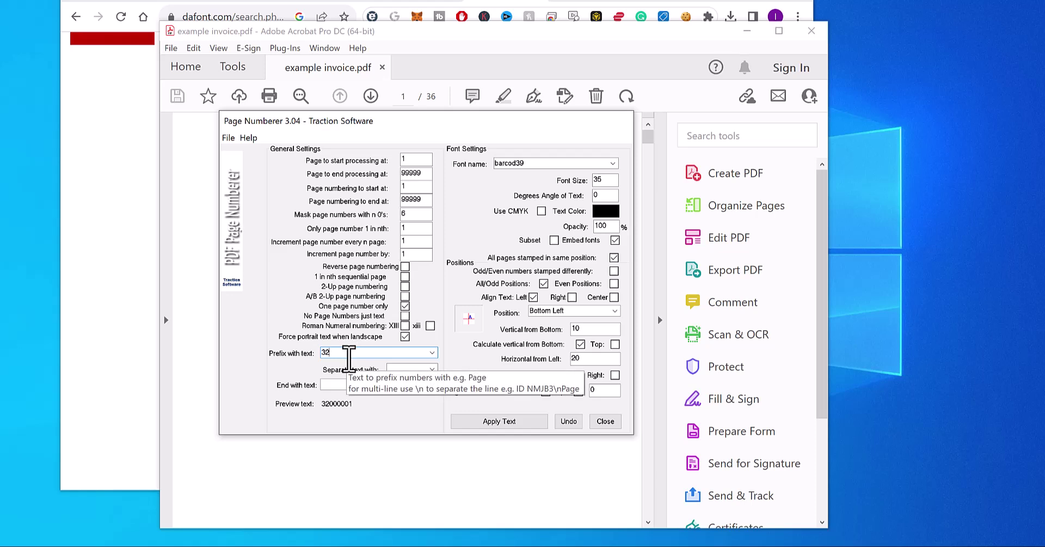
left_click_drag(349, 358, 305, 353)
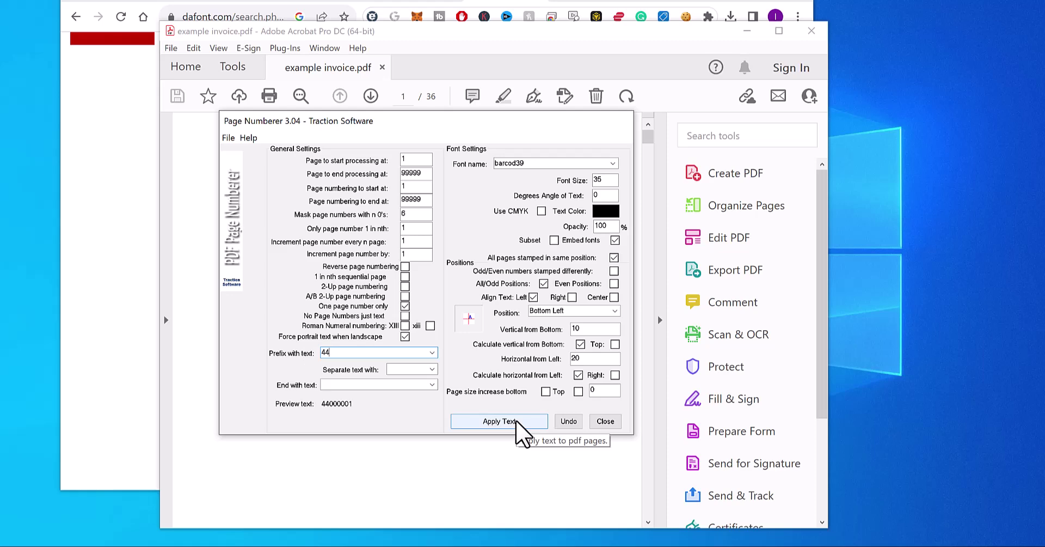
left_click(499, 421)
left_click(613, 313)
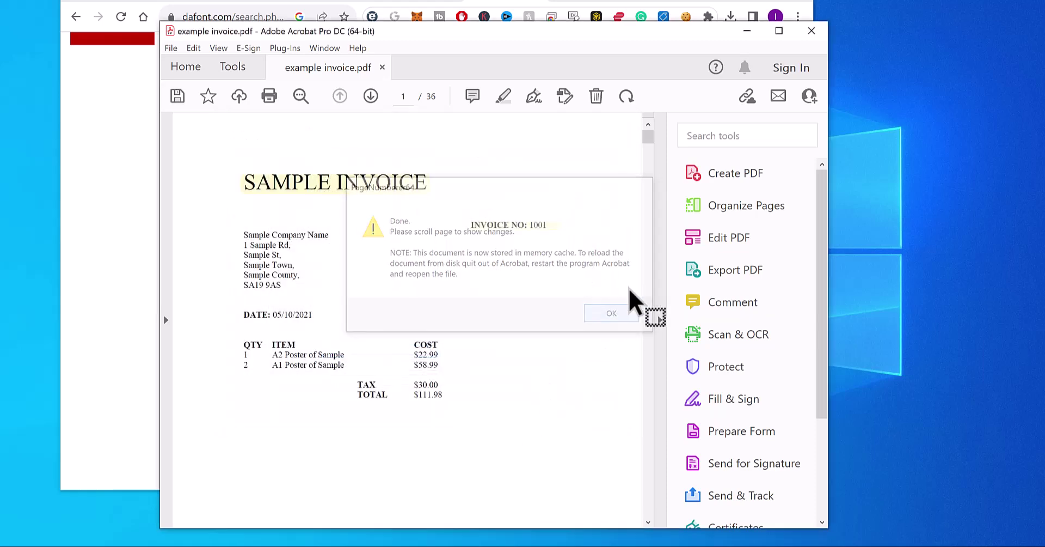
Step: Select the barcode at the foot of the first invoice page and copy its text
left_click_drag(645, 138, 649, 142)
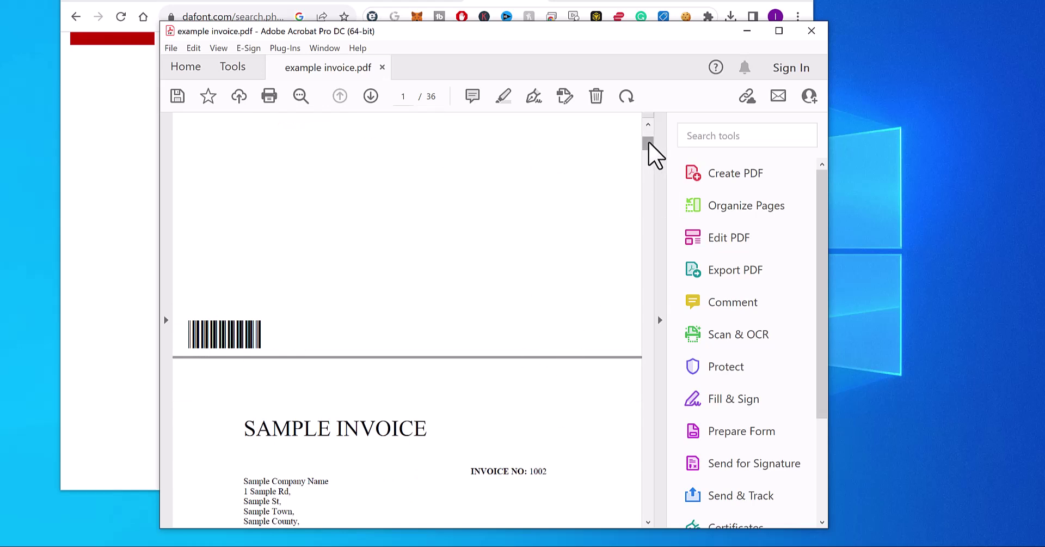
mouse_move(649, 141)
left_mouse_down()
mouse_move(646, 152)
mouse_move(648, 141)
left_mouse_up()
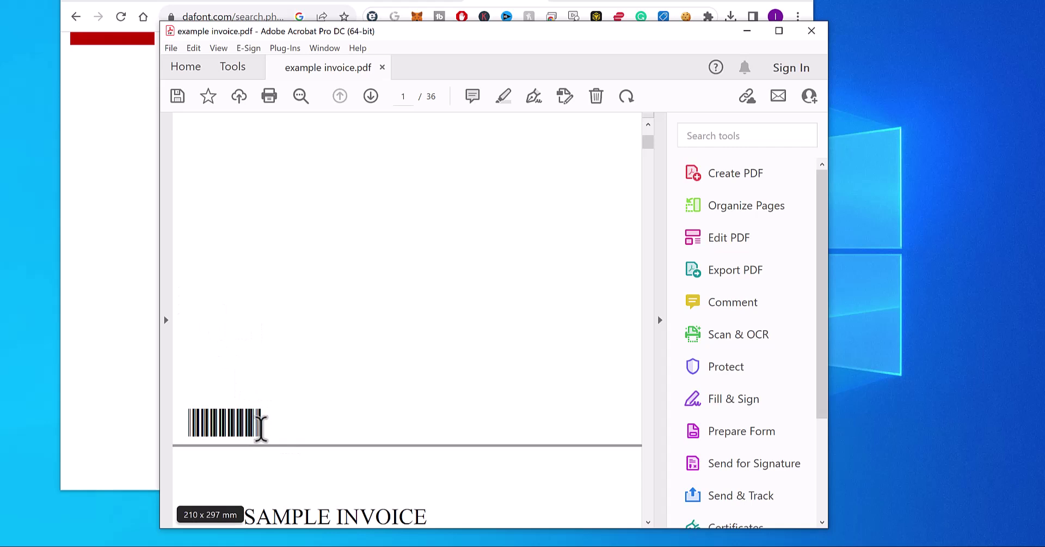
left_click_drag(260, 428, 203, 435)
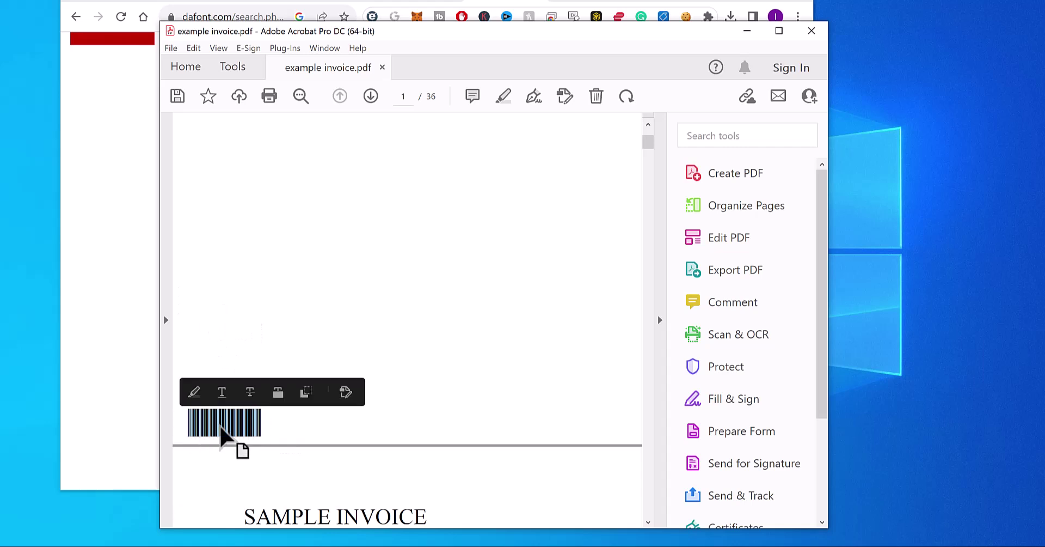
right_click(221, 426)
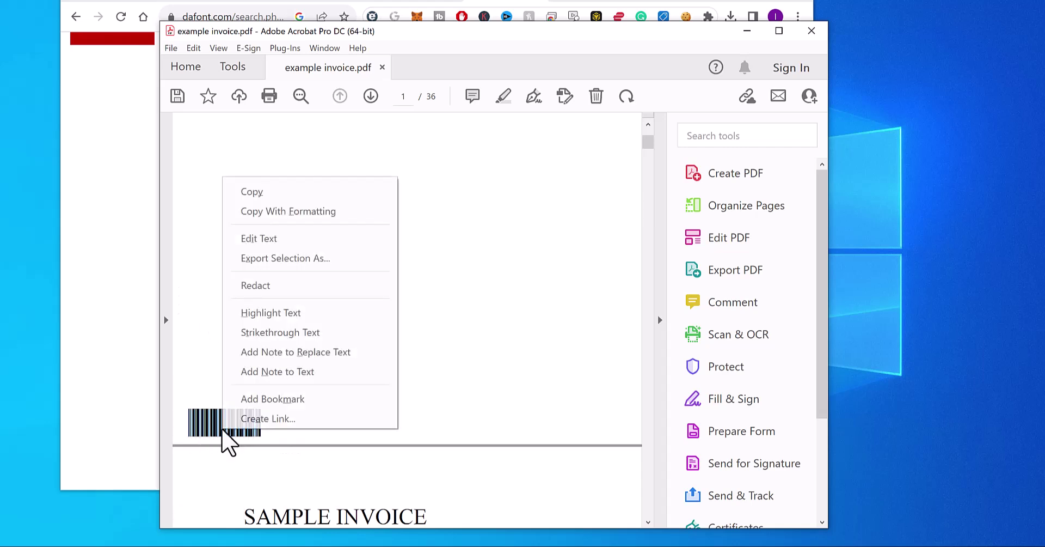
left_click(298, 194)
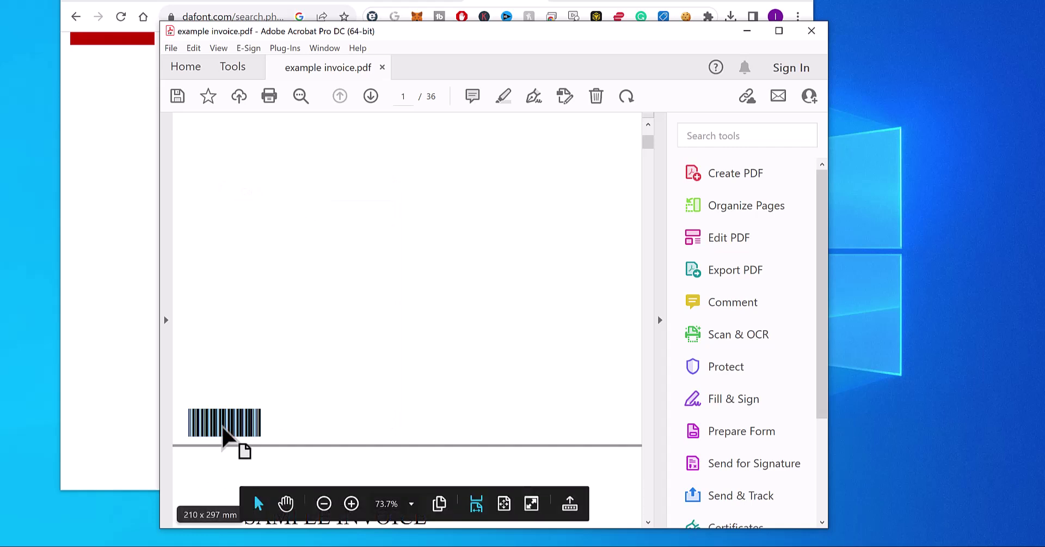
Step: Create a new text document on the desktop, paste the copied barcode text into it and return to the PDF
right_click(26, 281)
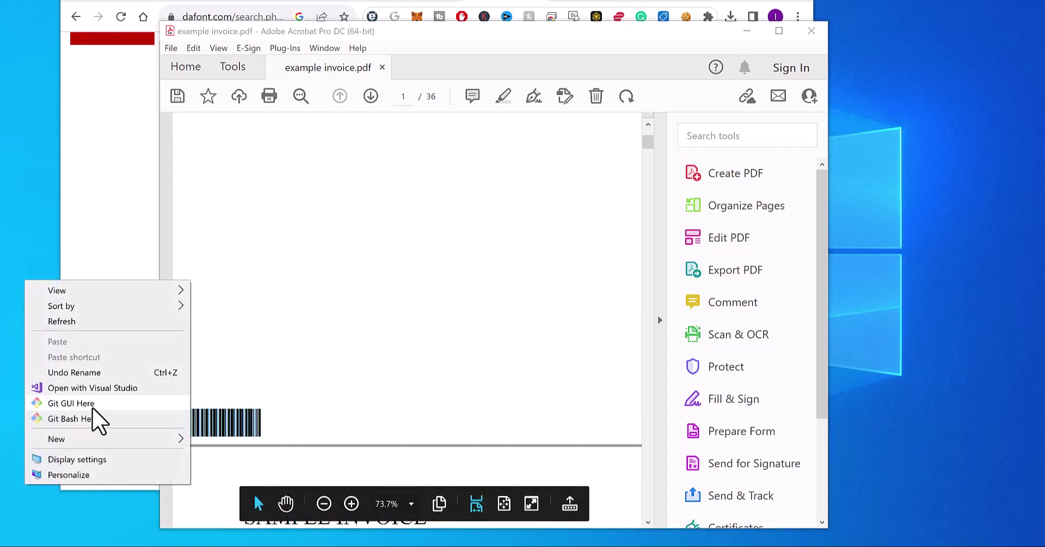
left_click(101, 439)
left_click(279, 390)
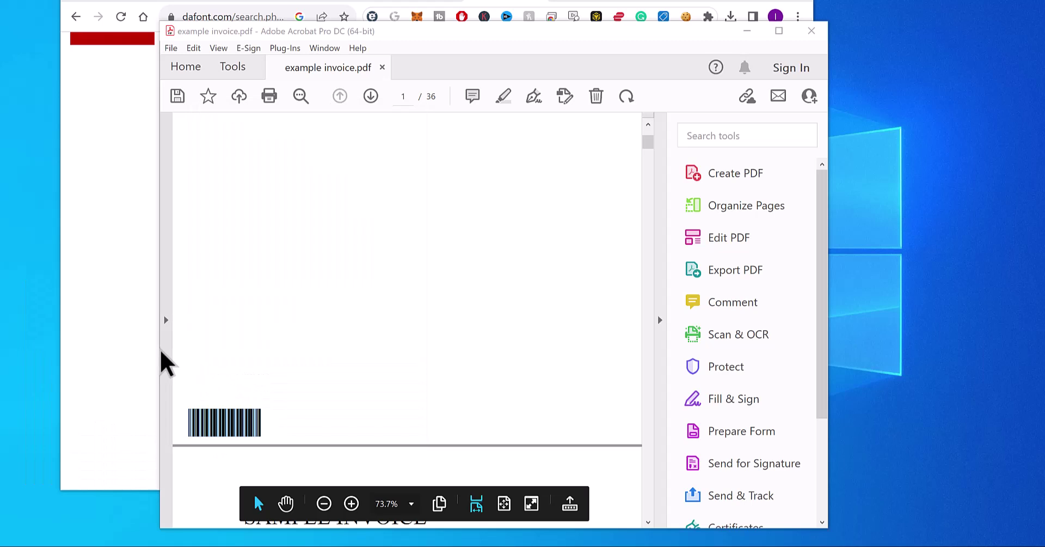
key("Return")
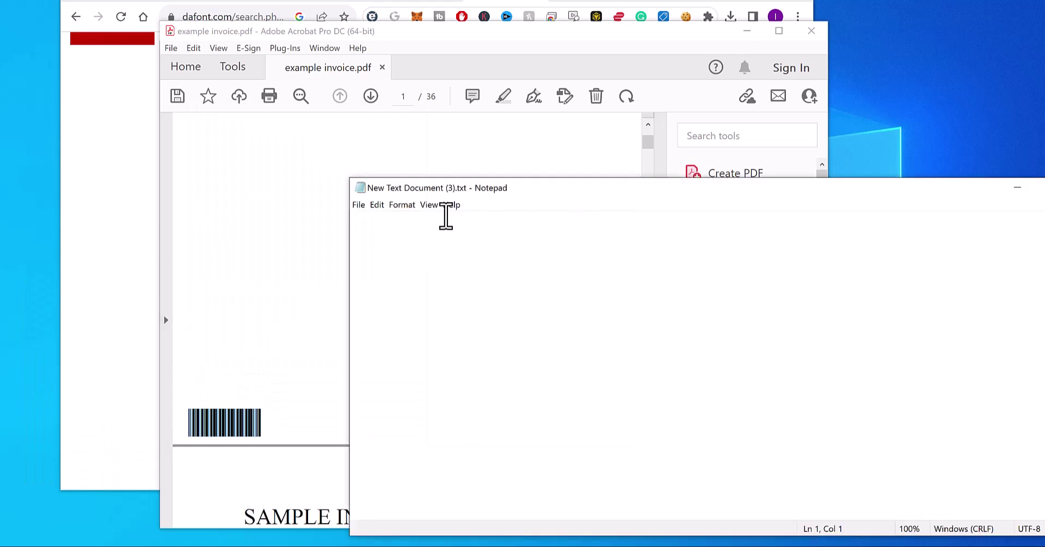
key("ctrl+v")
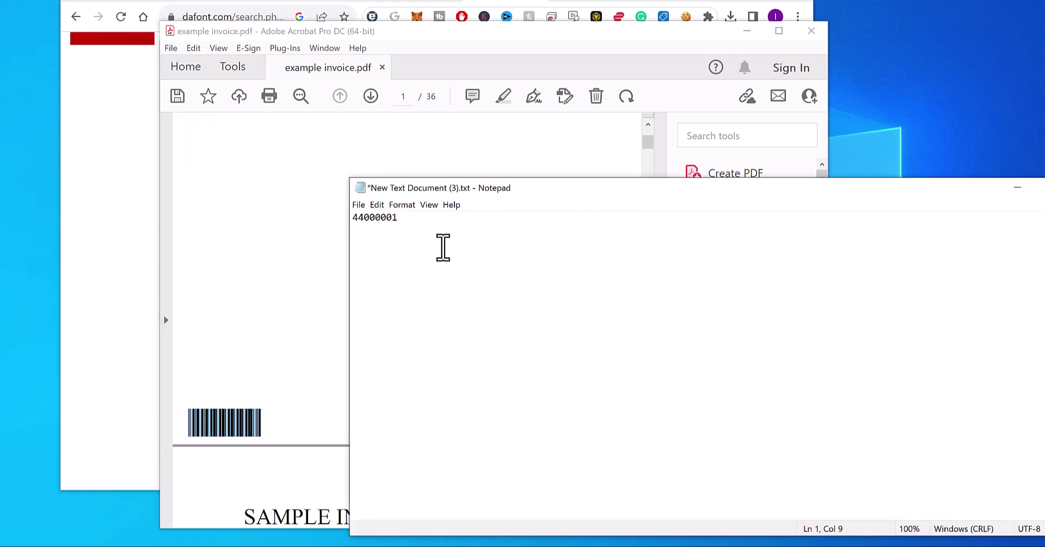
left_click(268, 212)
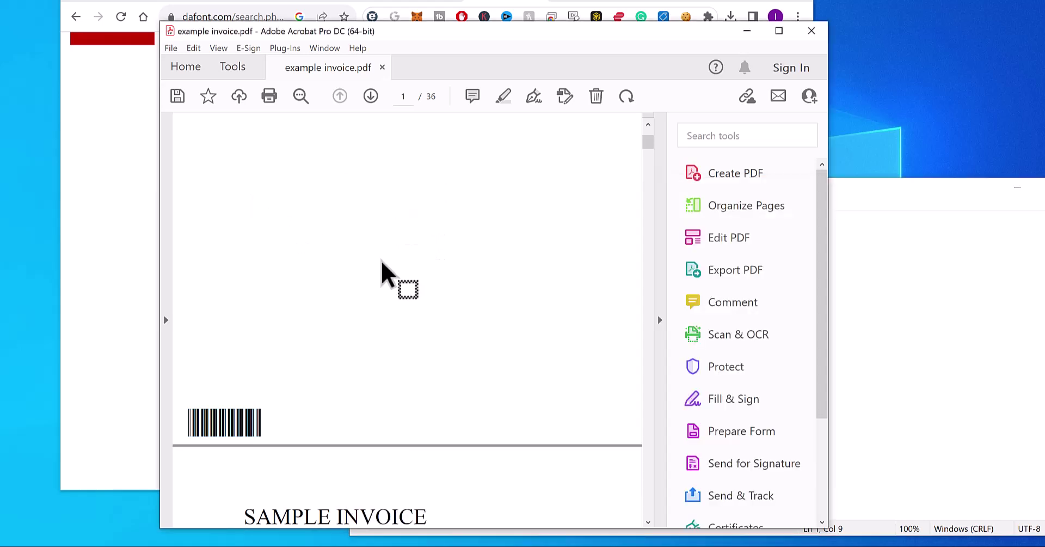
Step: Copy the barcode text at the foot of the second invoice page and paste it into the text document on a new line
left_click_drag(648, 137, 646, 159)
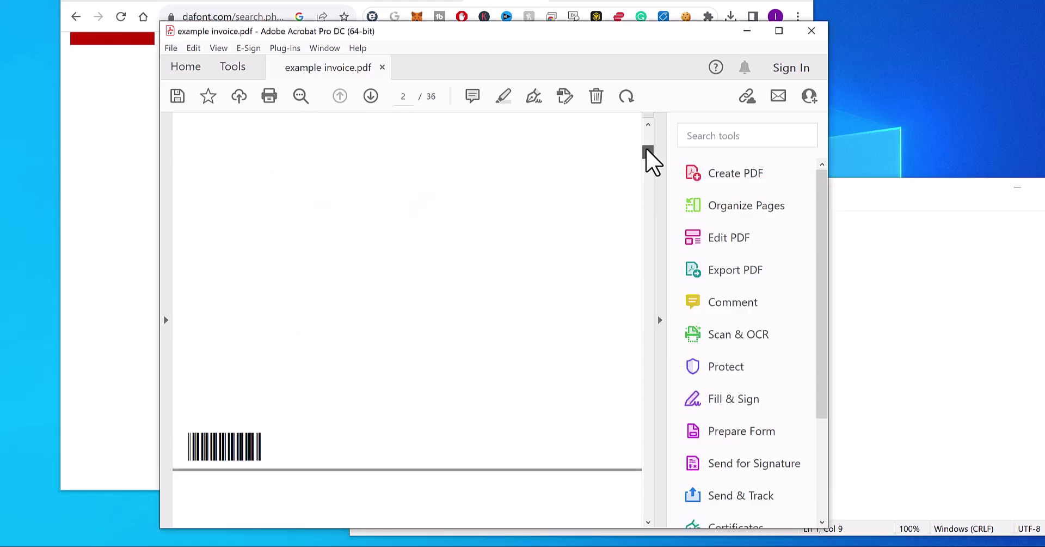
left_click_drag(240, 447, 177, 446)
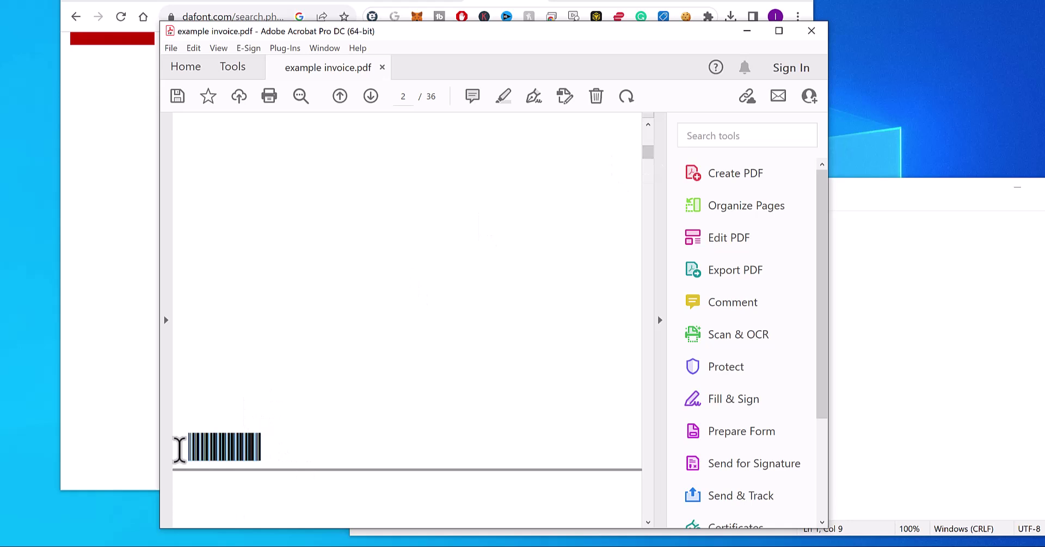
left_click(870, 327)
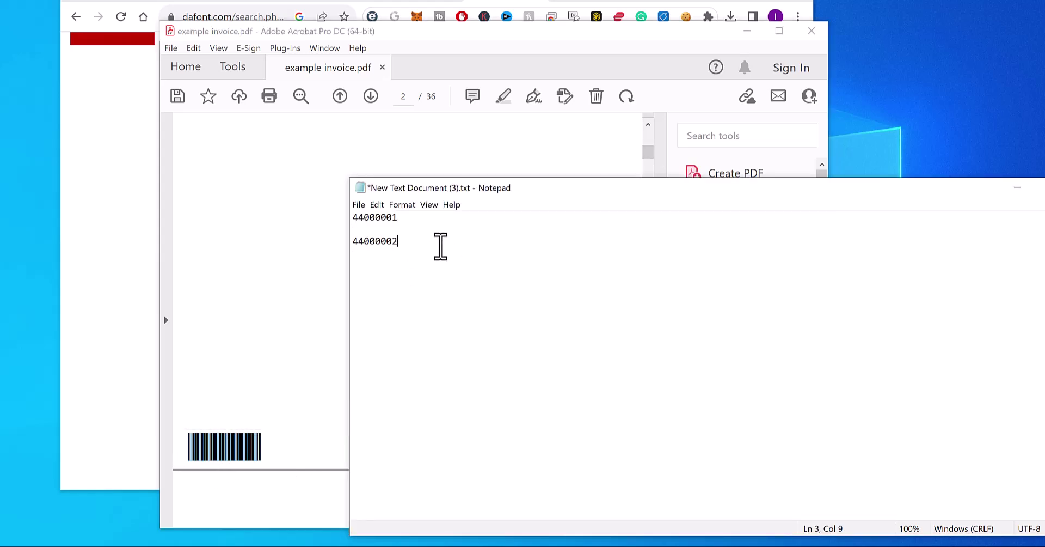
Step: Copy the last page's barcode text into the text document below the others and close the document without saving
left_click_drag(490, 32, 493, 32)
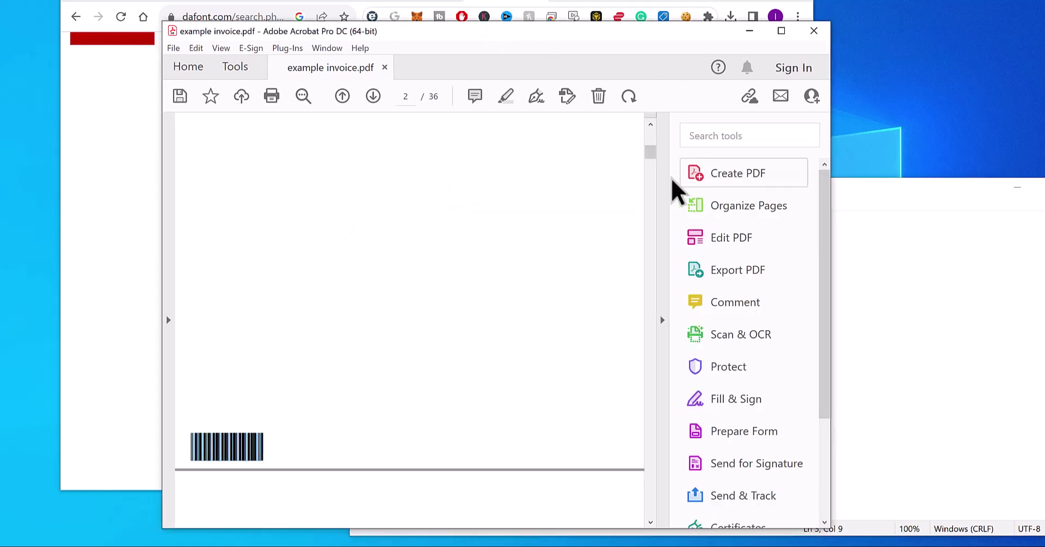
key("End")
mouse_move(297, 511)
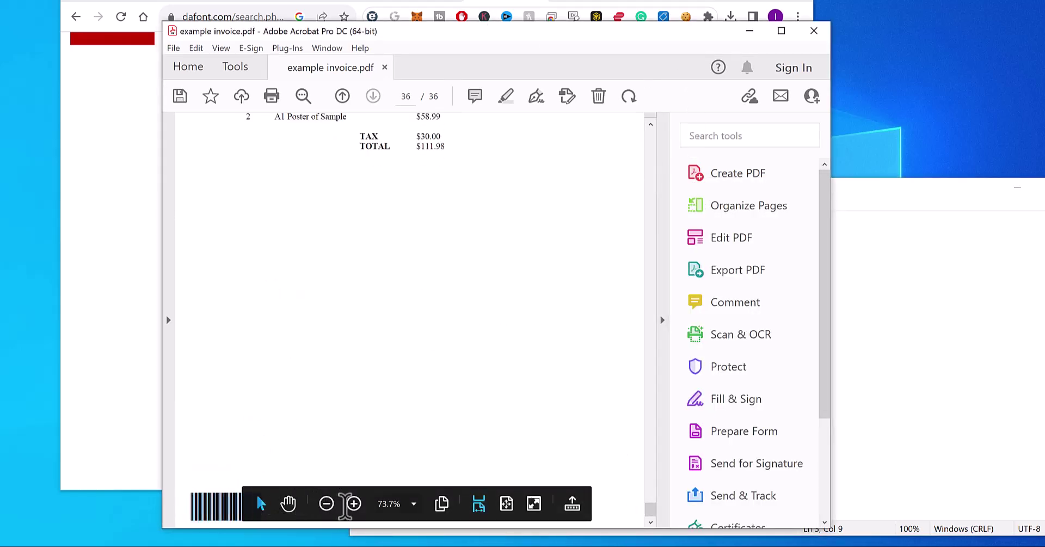
left_click(929, 333)
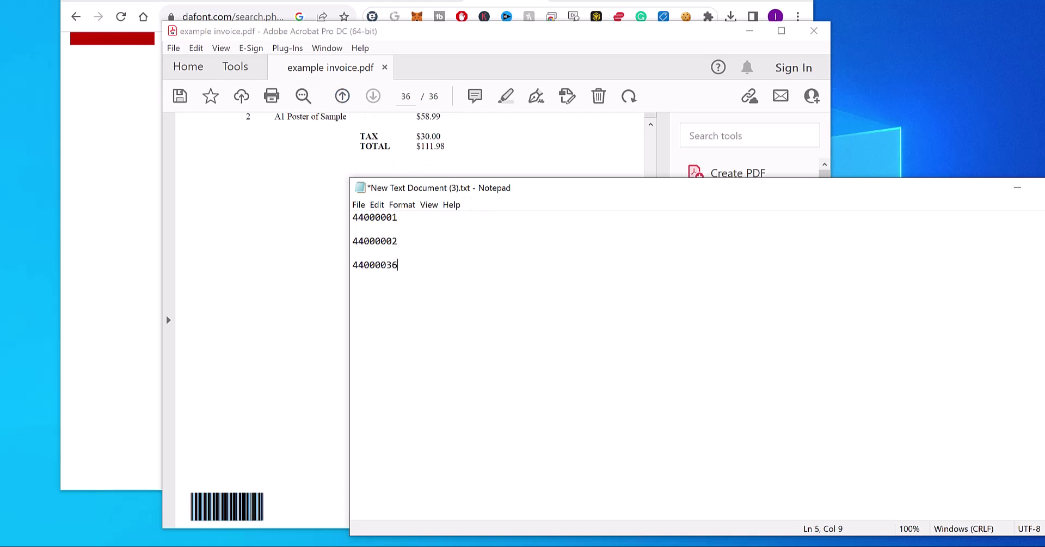
key("alt+F4")
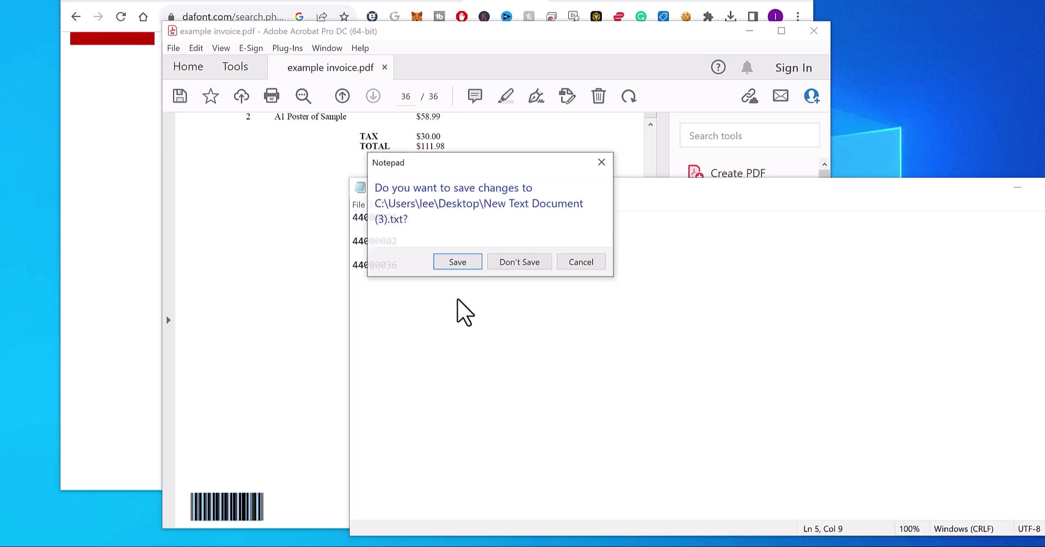
left_click(542, 263)
Step: Reopen Page Numberer and pick a stamp position on the page below the invoice total, 371 from the bottom and 280 from the left
left_click(287, 49)
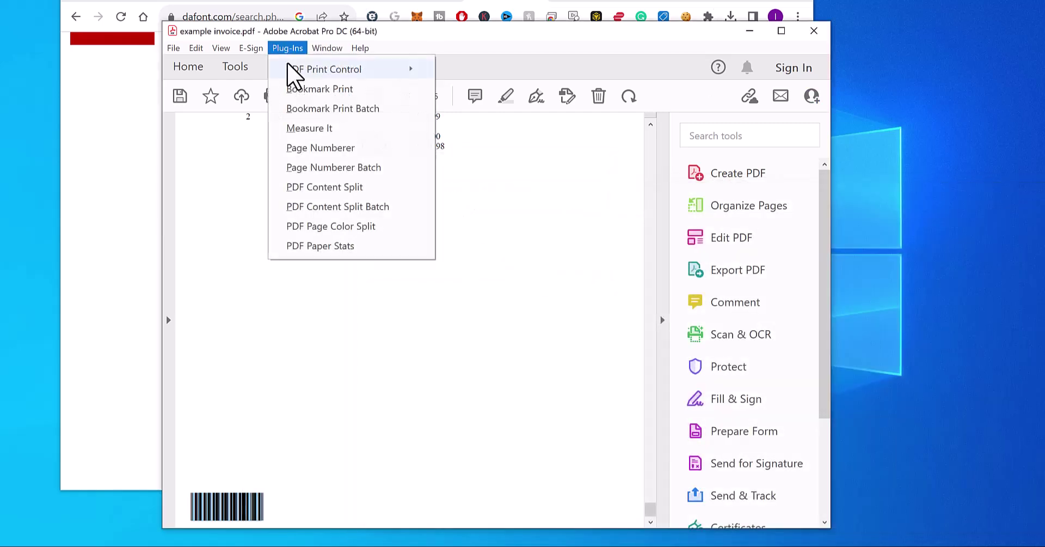
left_click(296, 148)
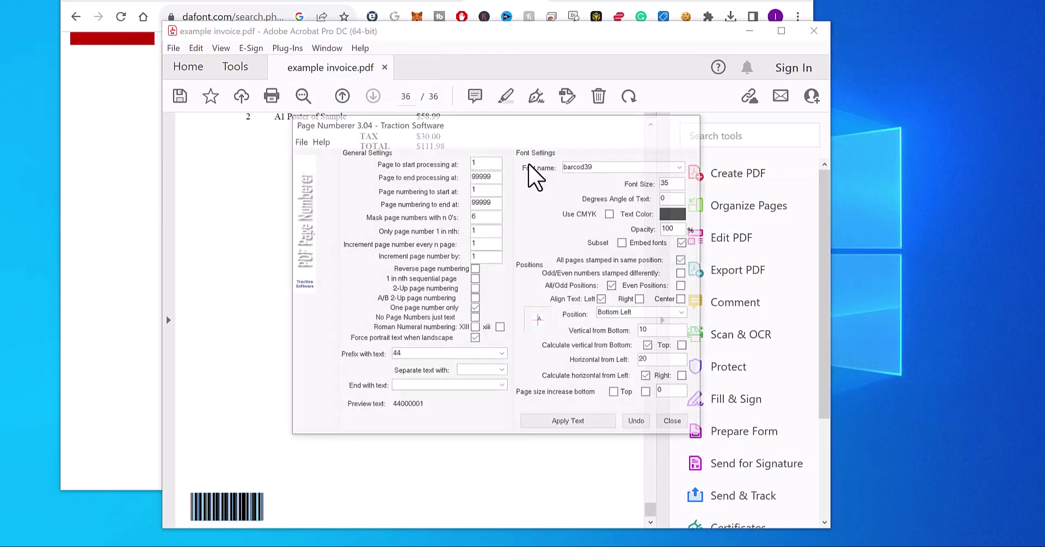
left_click(539, 321)
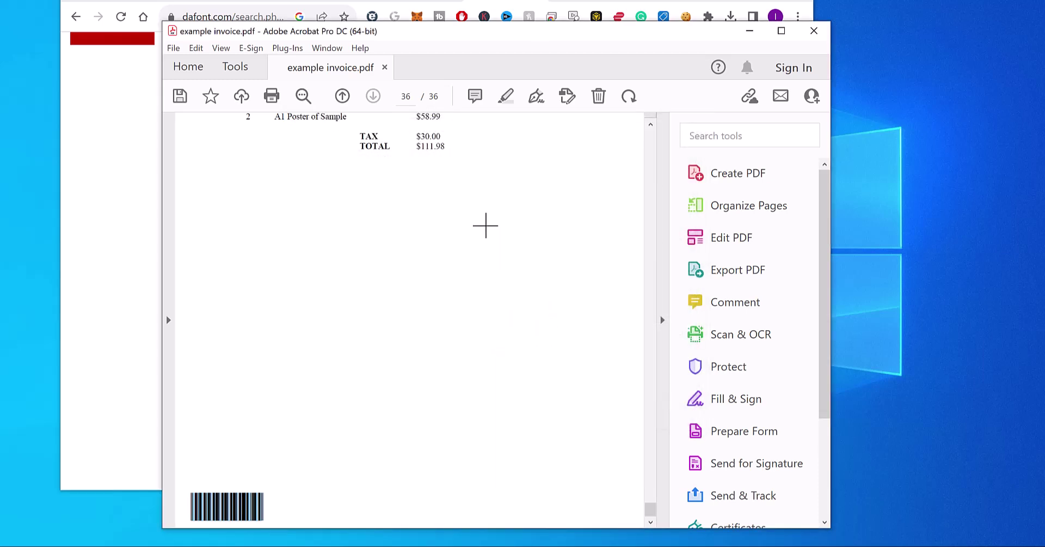
left_click(403, 231)
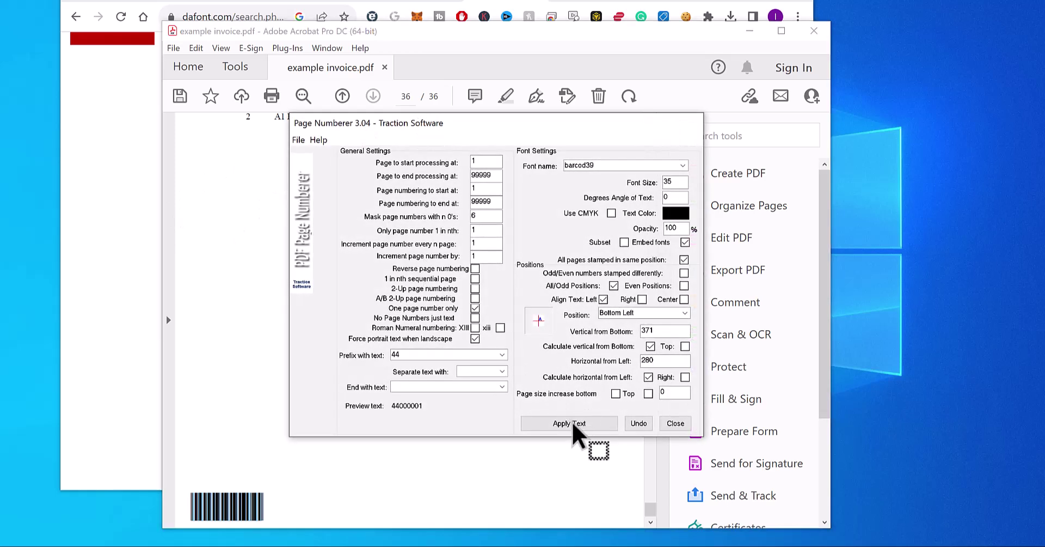
Step: Apply the barcode text to the PDF pages at the picked position and check the result on the last and first pages
left_click(572, 422)
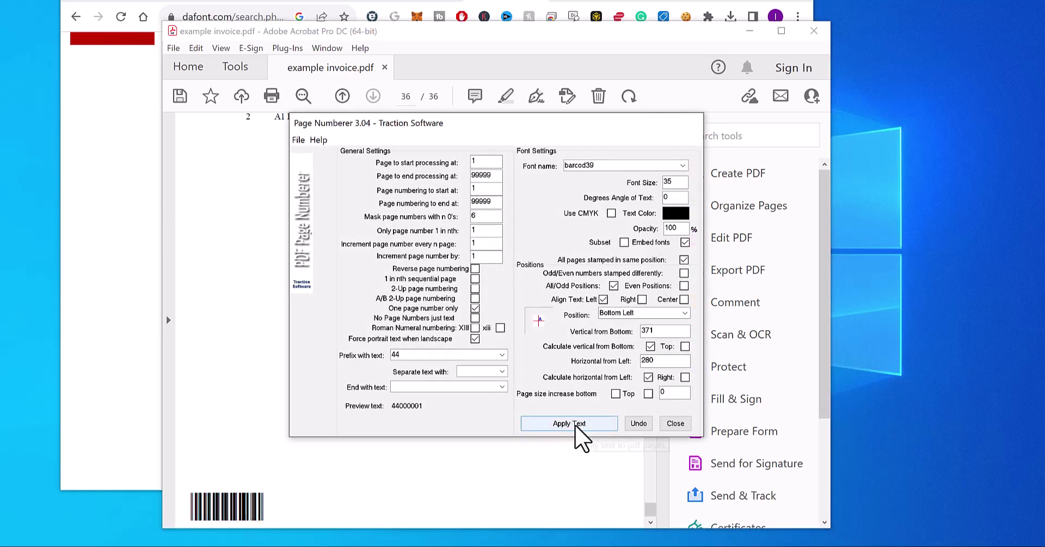
left_click(611, 319)
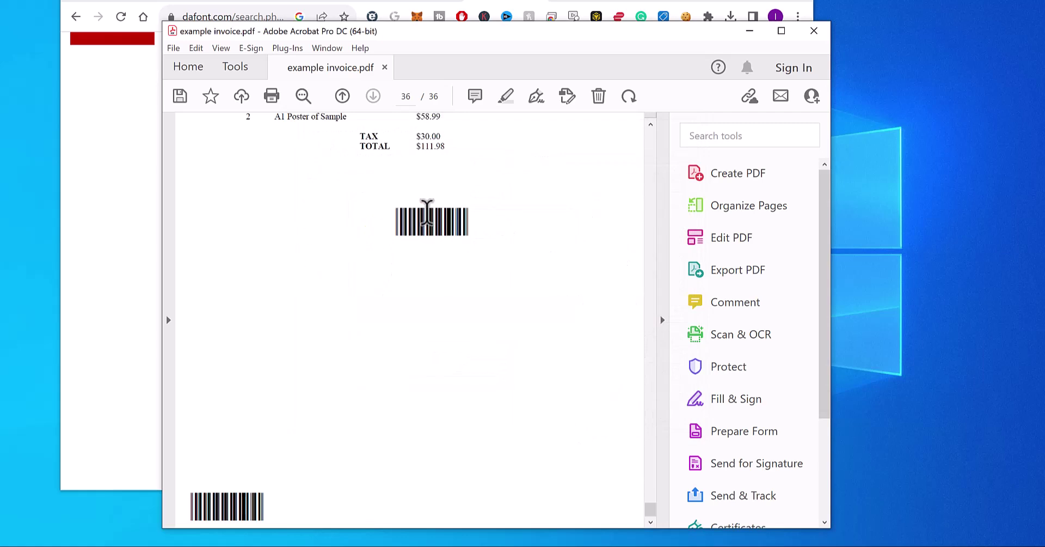
left_click_drag(652, 511, 655, 125)
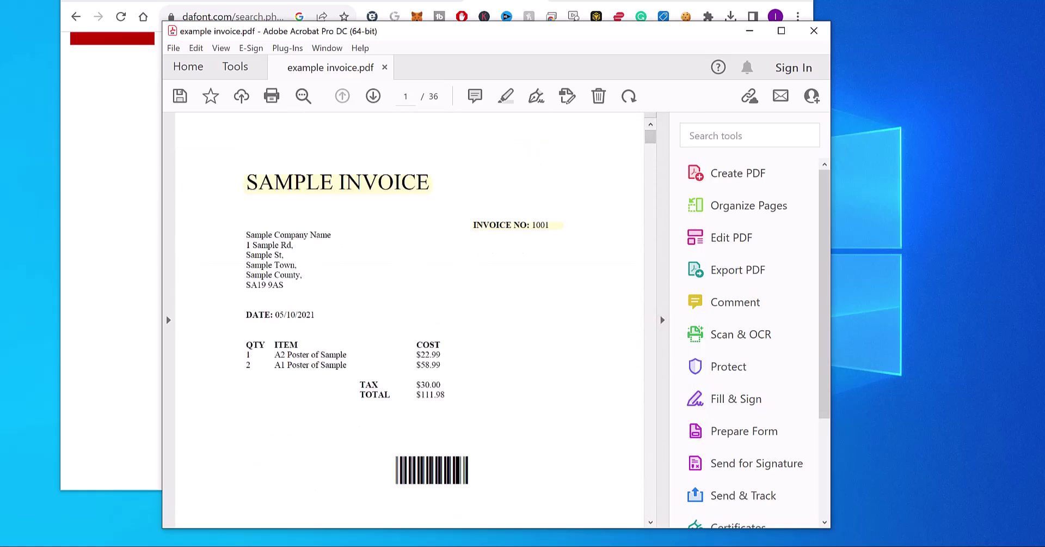